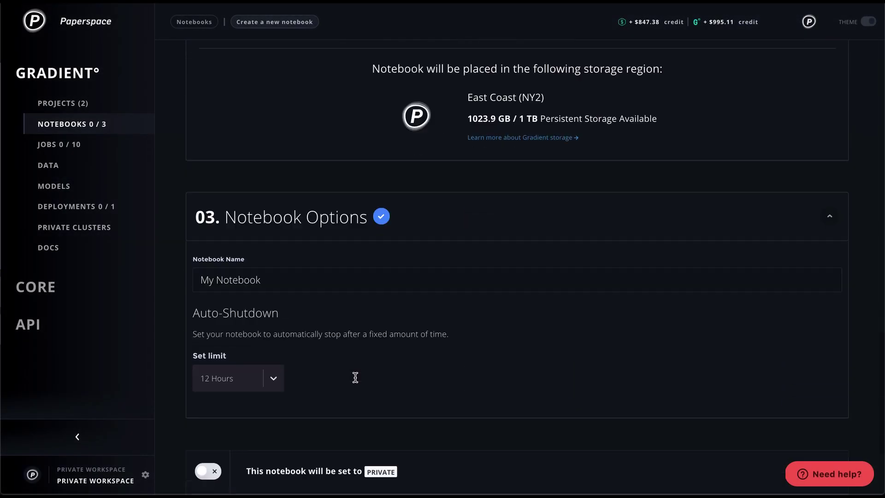
Step: Rename the new notebook to 'Object Detection' and create it
{"action": "triple_click", "coordinate": [323, 183]}
{"action": "type", "text": "Object Detection"}
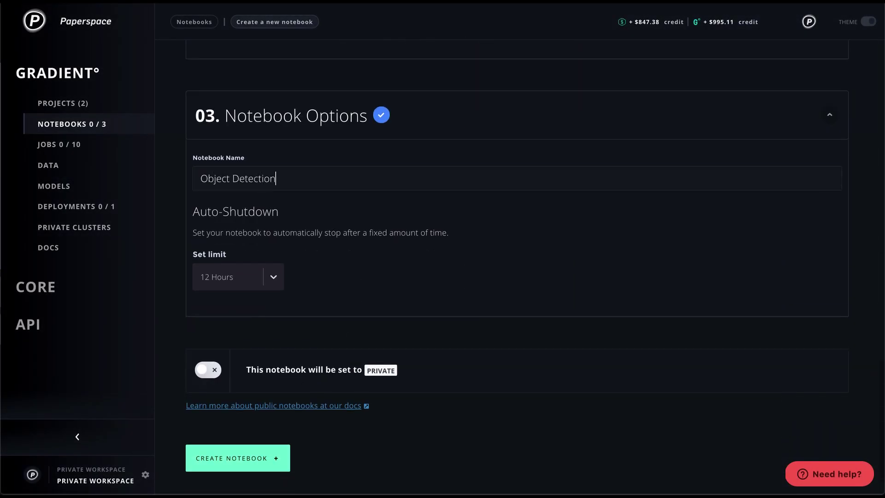
{"action": "left_click", "coordinate": [237, 459]}
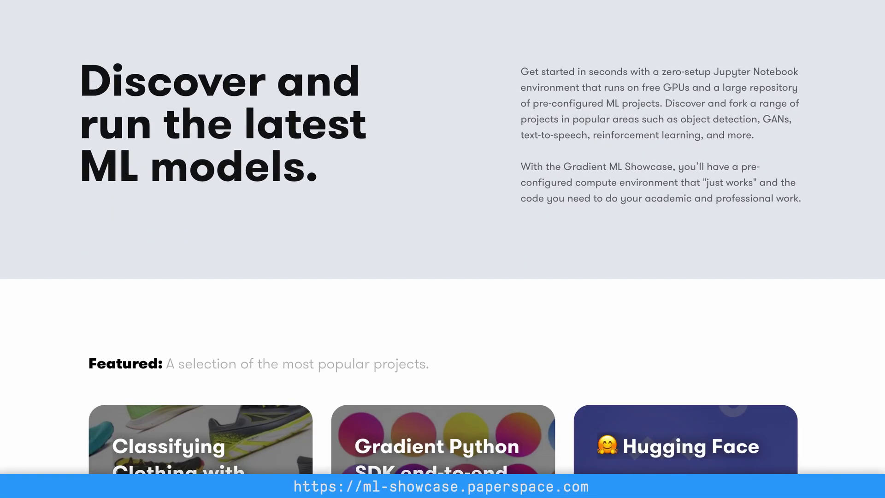
{"action": "scroll", "coordinate": [443, 277], "scroll_direction": "down", "scroll_amount": 5}
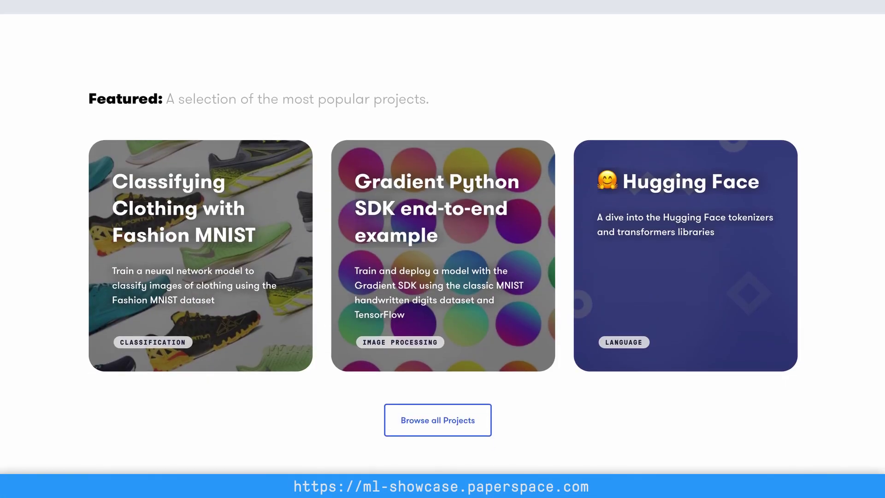
Step: Launch the Hugging Face showcase project as a Gradient notebook
{"action": "left_click", "coordinate": [761, 247]}
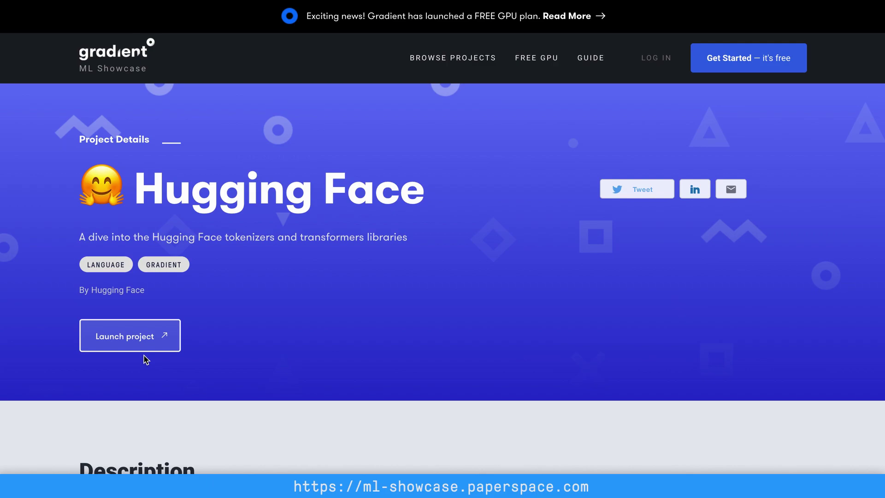
{"action": "left_click", "coordinate": [130, 334]}
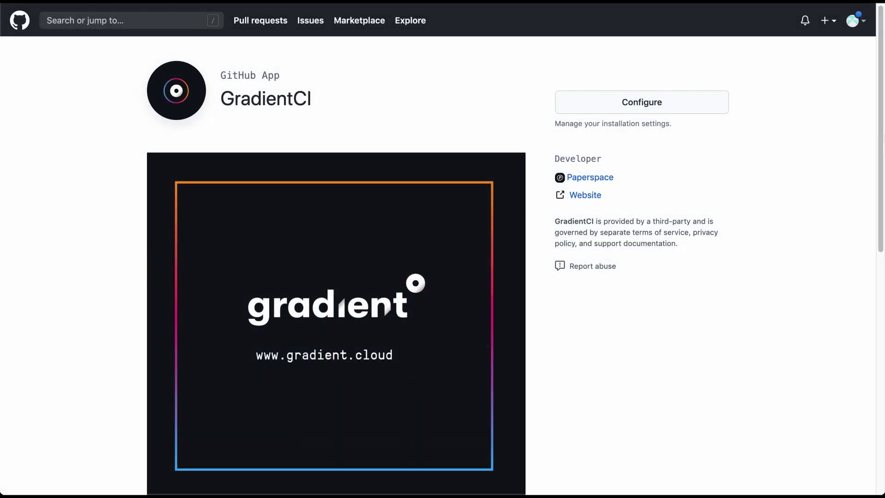
Step: Install GradientCI on paperspace-test, limited to the GauGAN repository only
{"action": "left_click", "coordinate": [648, 105]}
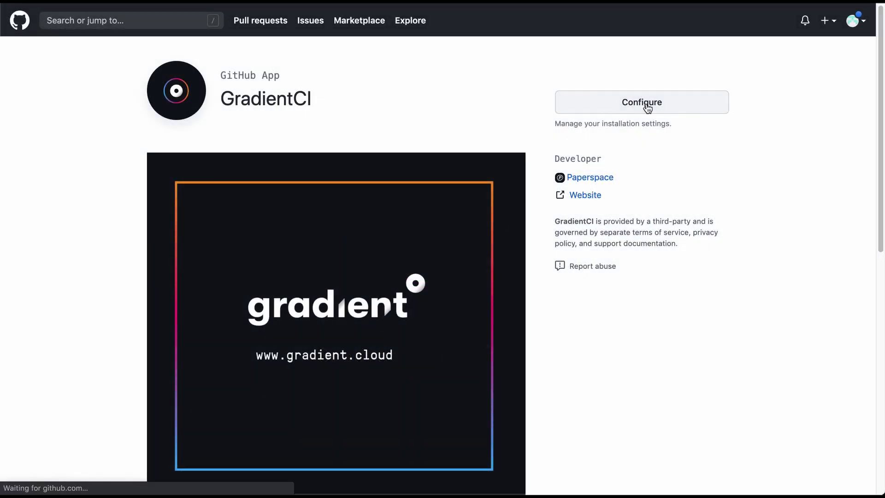
{"action": "left_click", "coordinate": [300, 280]}
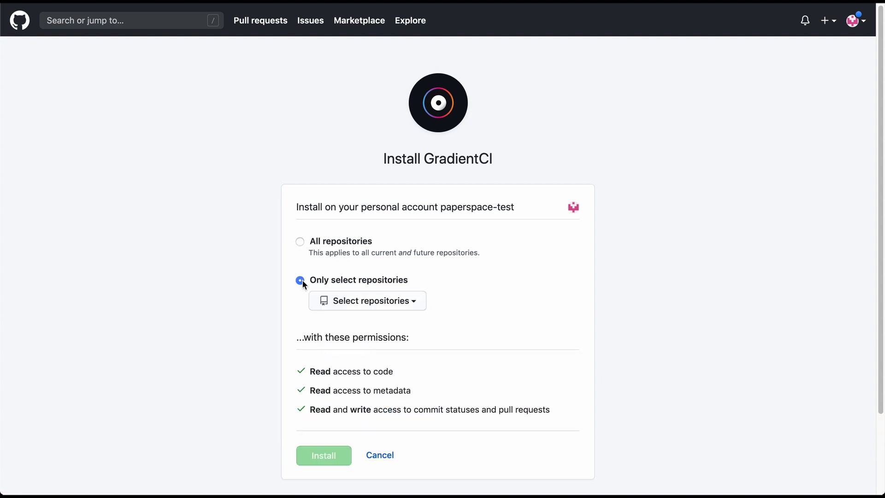
{"action": "left_click", "coordinate": [366, 300]}
{"action": "left_click", "coordinate": [323, 354]}
{"action": "scroll", "coordinate": [323, 354], "scroll_direction": "down", "scroll_amount": 2}
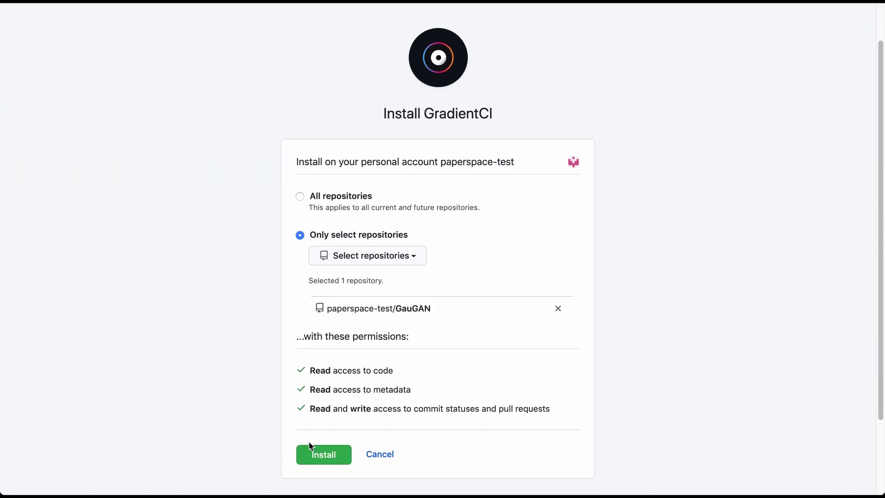
{"action": "left_click", "coordinate": [307, 454]}
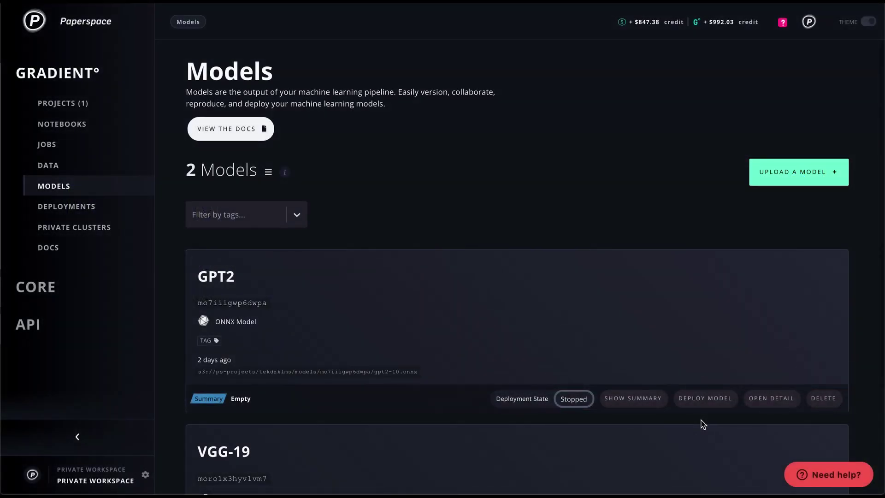
Step: Begin a GPT2 deployment using the ONNX container
{"action": "left_click", "coordinate": [704, 398]}
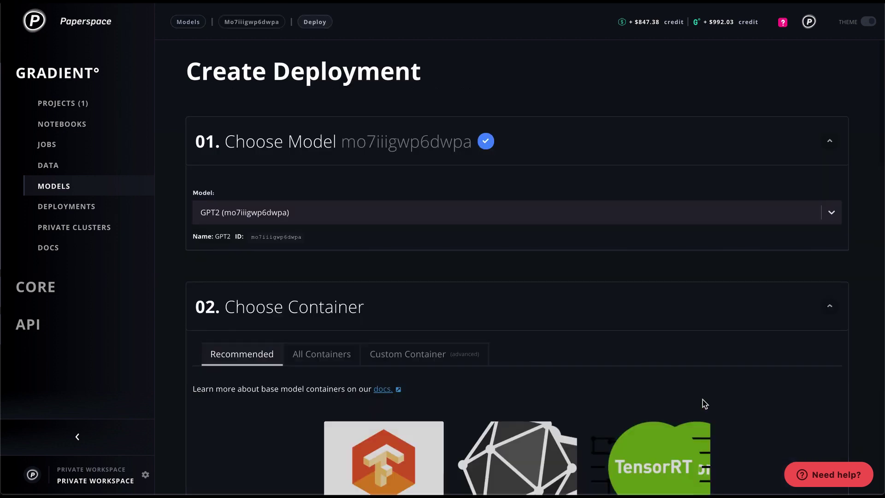
{"action": "scroll", "coordinate": [704, 403], "scroll_direction": "down", "scroll_amount": 3}
{"action": "left_click", "coordinate": [518, 367]}
{"action": "scroll", "coordinate": [518, 367], "scroll_direction": "down", "scroll_amount": 5}
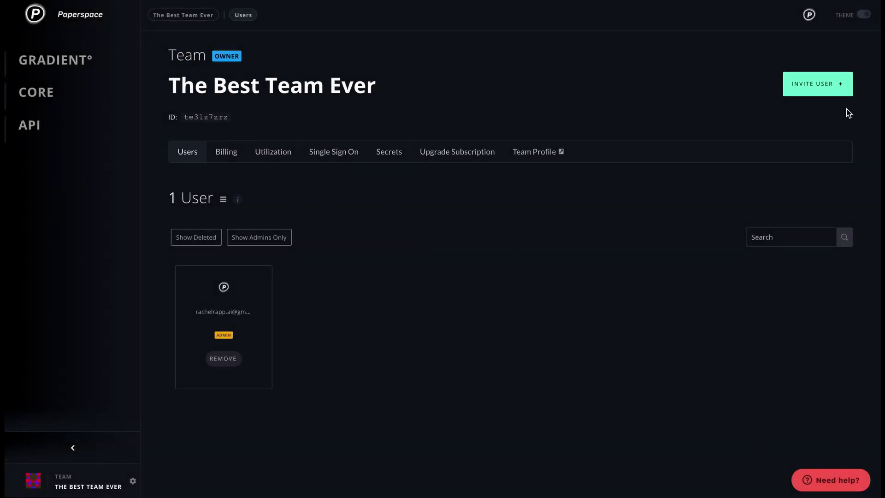
Step: Invite a teammate to The Best Team Ever by email
{"action": "left_click", "coordinate": [829, 90]}
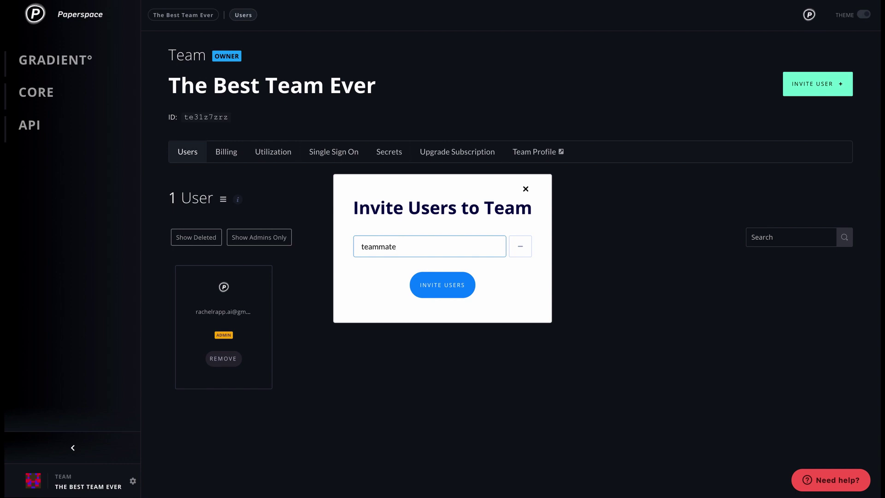
{"action": "left_click", "coordinate": [434, 290]}
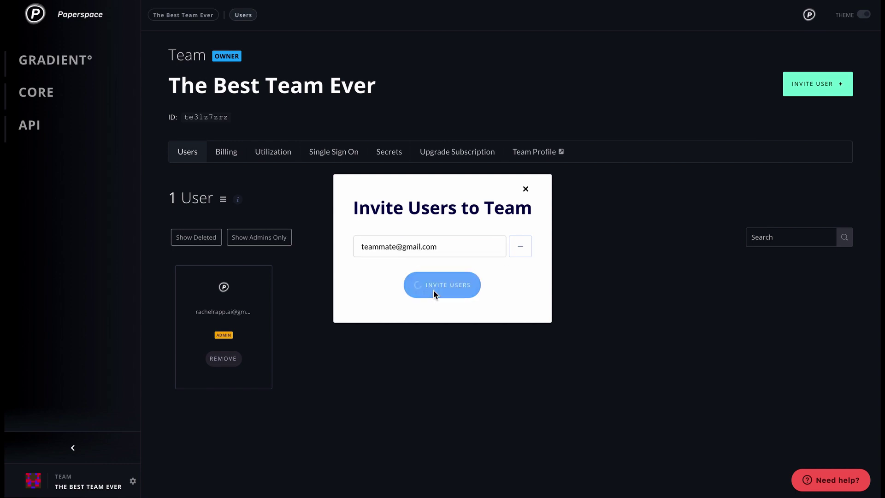